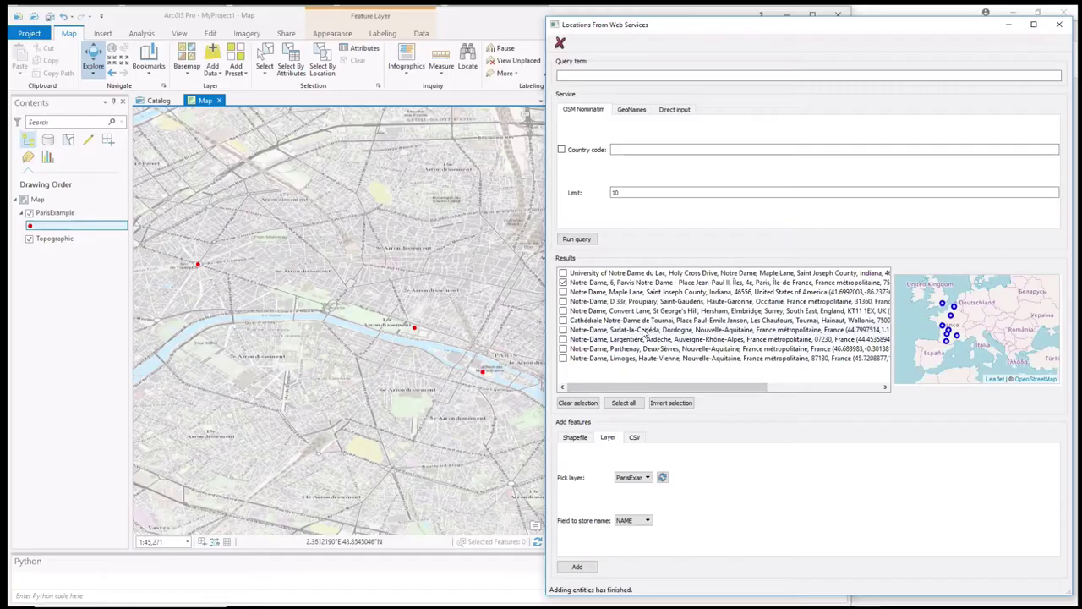
Step: Query the OSM Nominatim service for "Eiffel tower" with a limit of 10
left_click(583, 76)
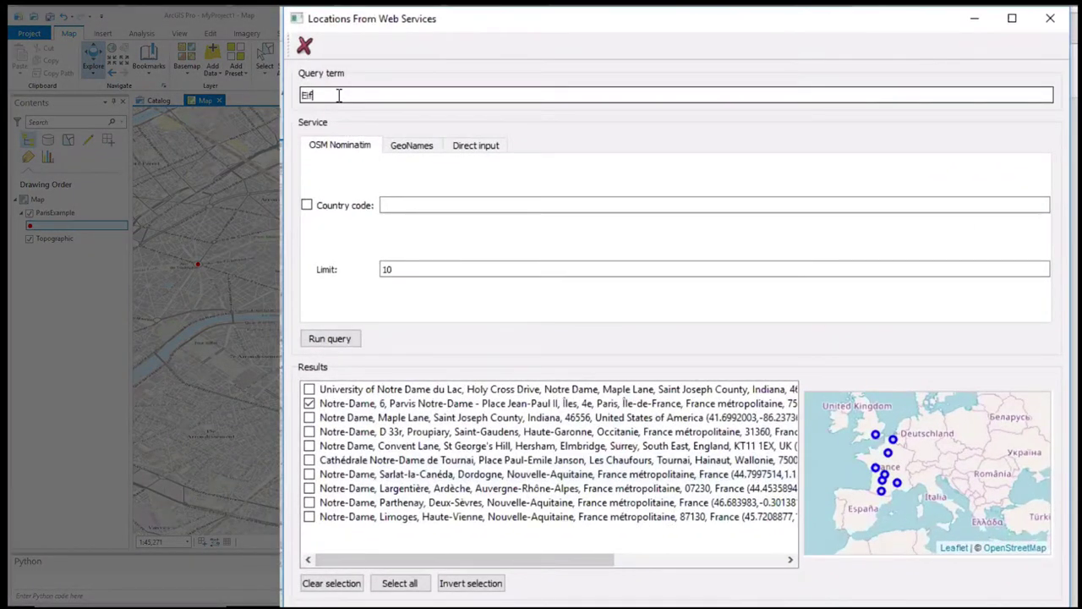
type("Eiffel t")
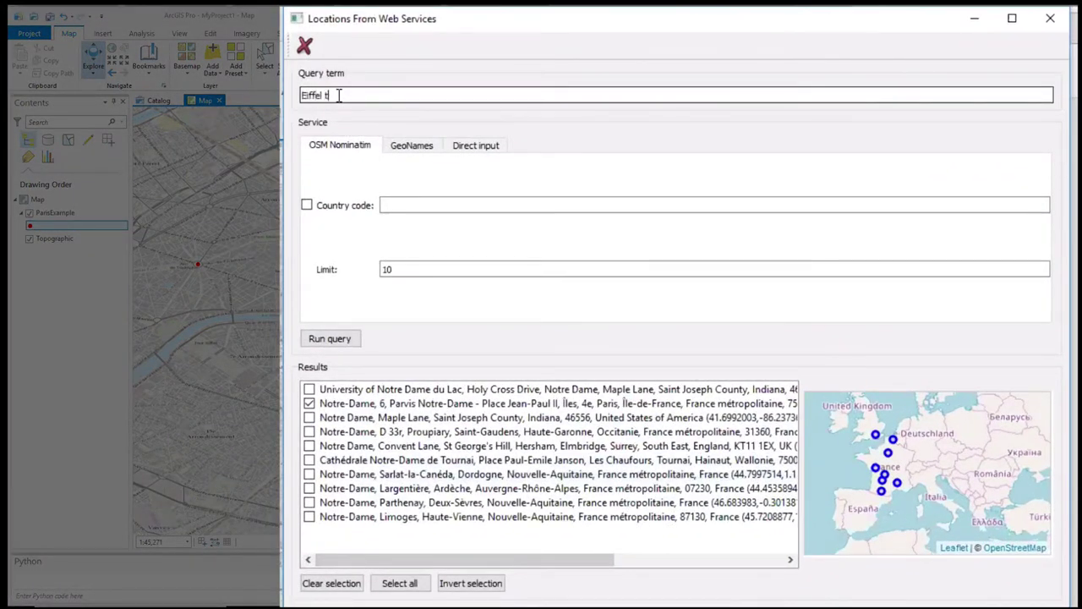
type("ower")
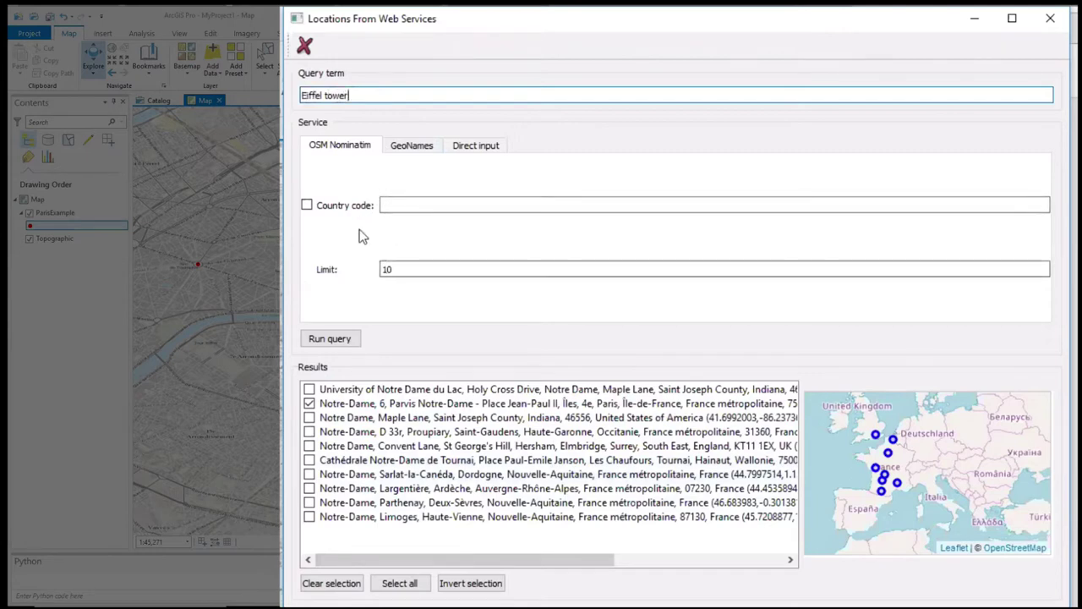
left_click(337, 339)
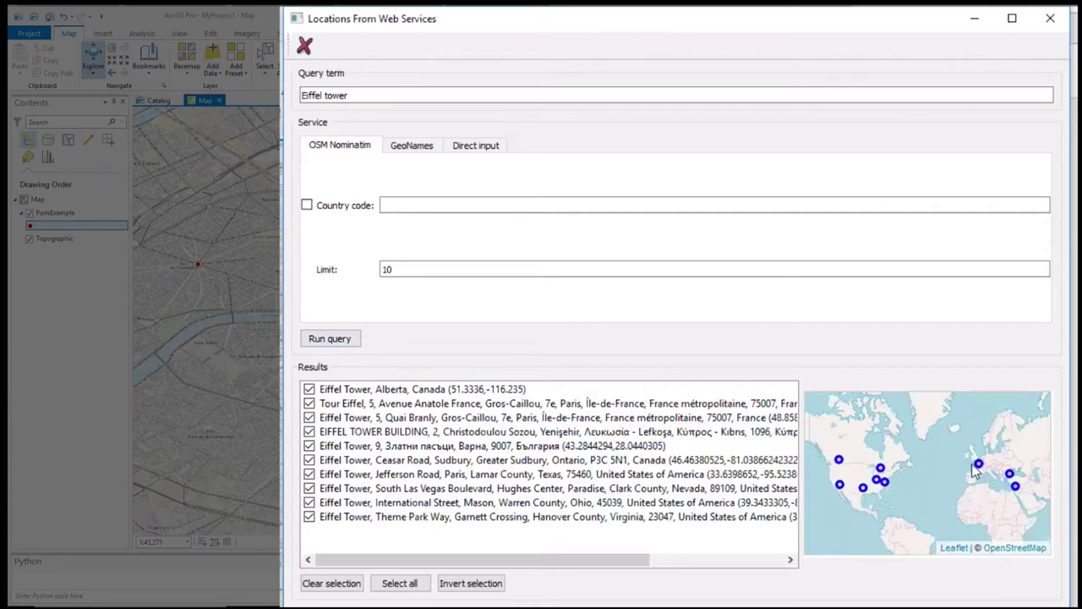
Step: Locate the Paris result on the preview map and show its address details
left_click_drag(981, 471, 911, 481)
scroll(911, 480, "up", 4)
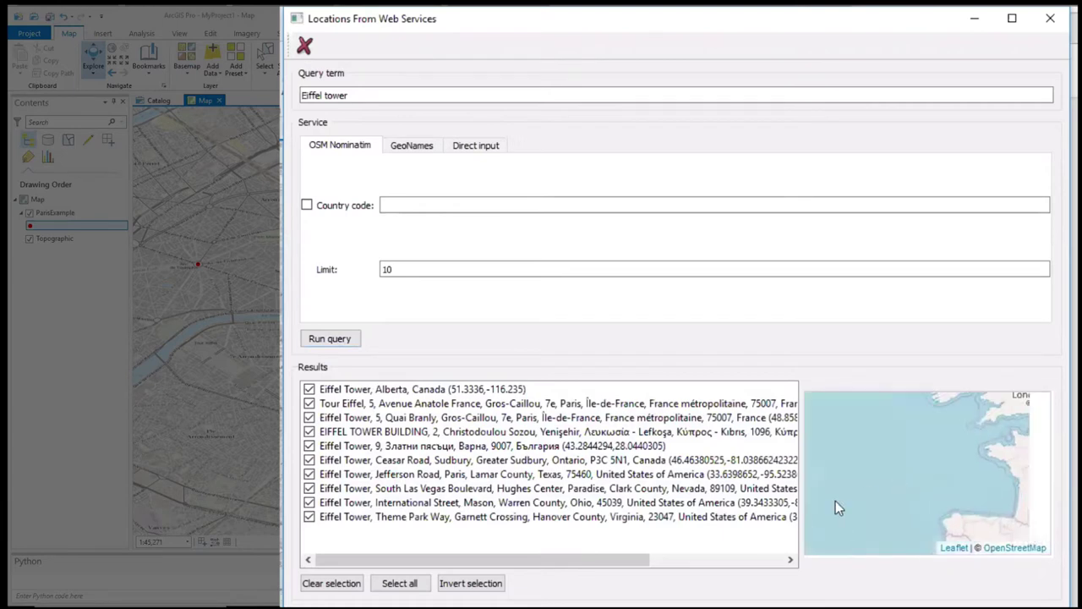
scroll(866, 467, "up", 3)
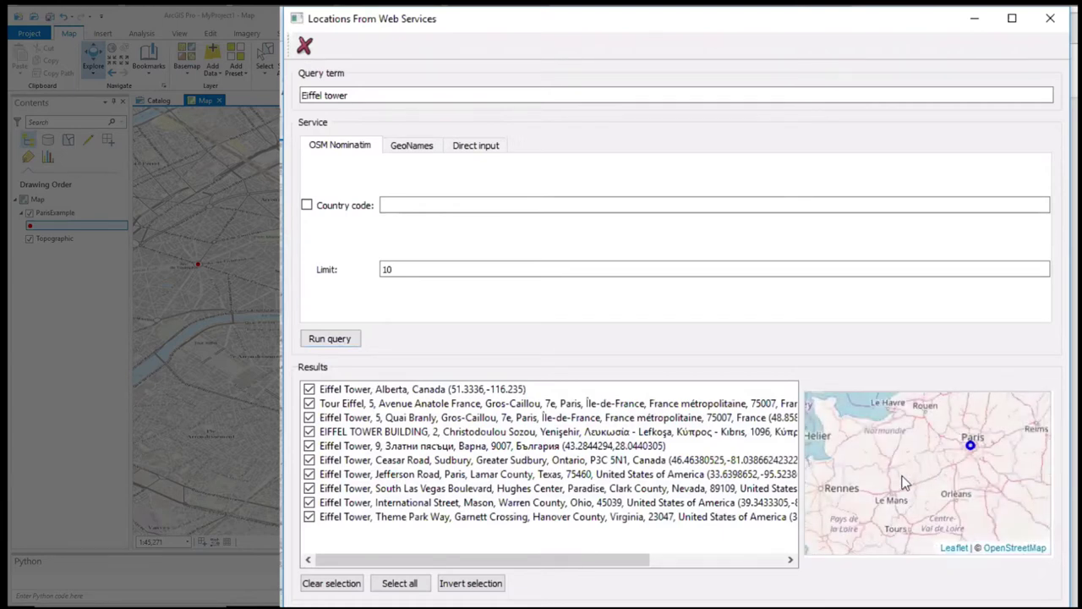
scroll(940, 473, "up", 2)
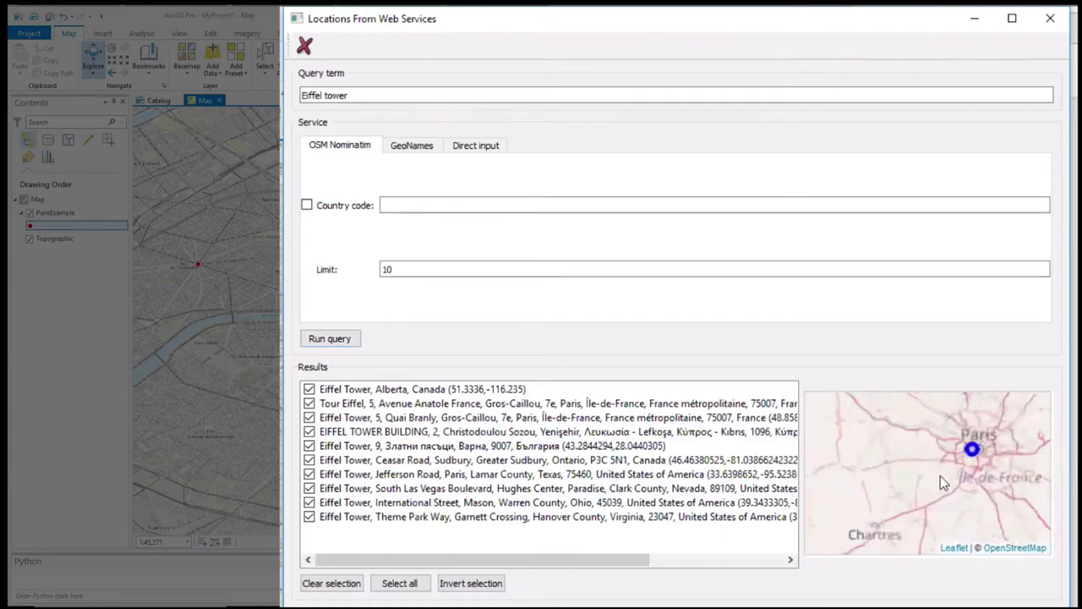
left_click(980, 445)
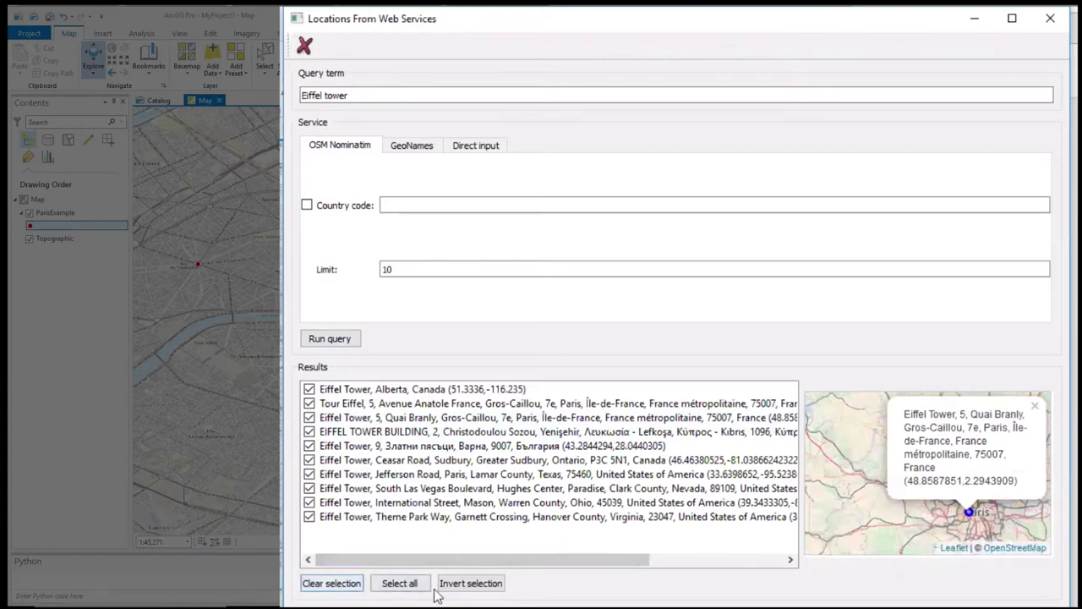
Step: Select only the Eiffel Tower, 5, Quai Branly, Paris result and add it to the ParisExample layer
left_click(332, 583)
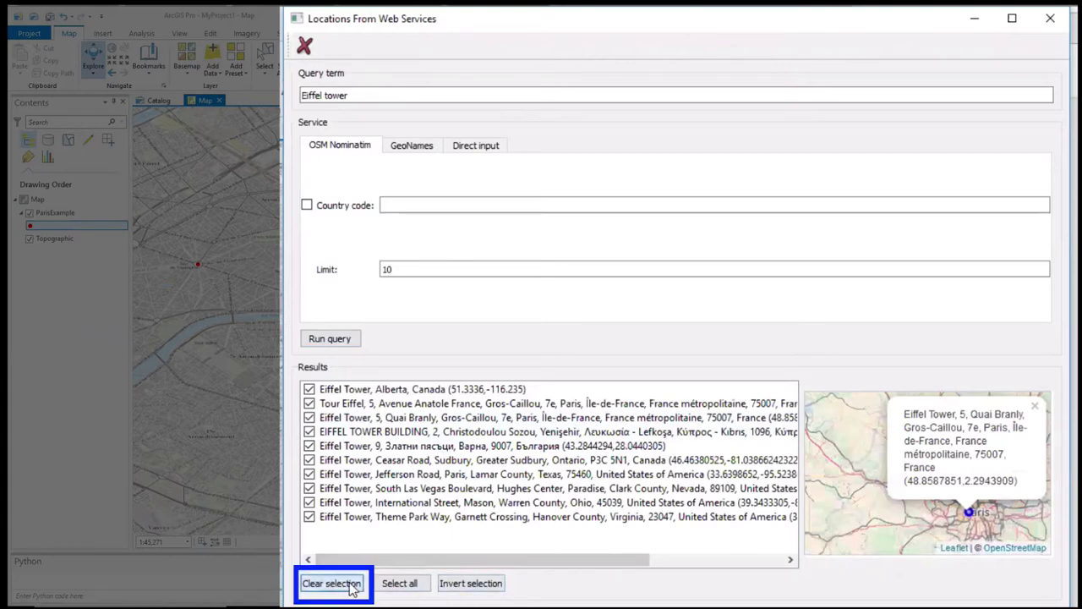
left_click(310, 418)
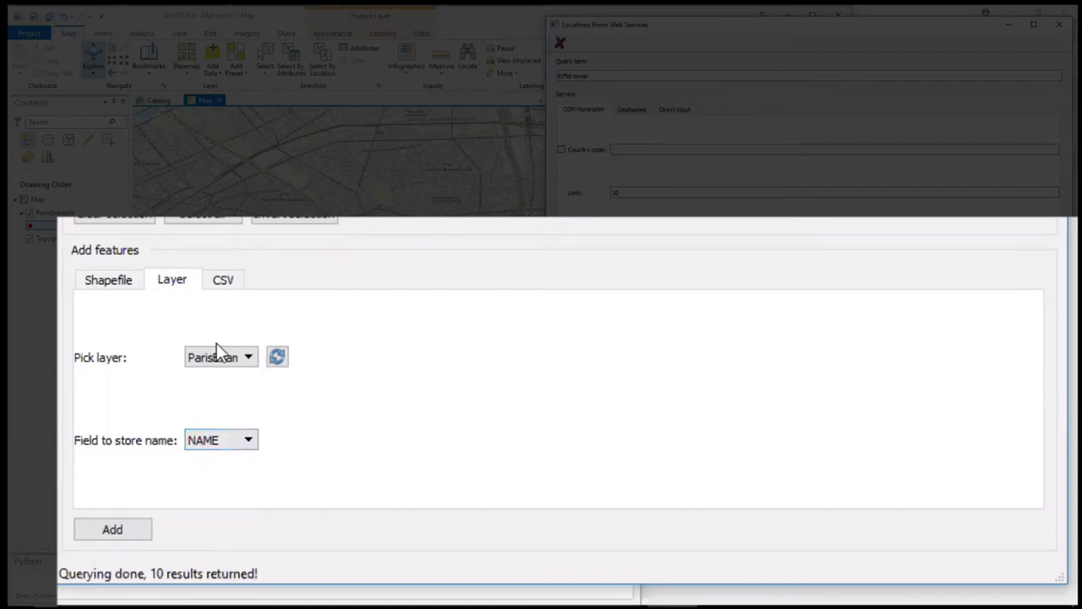
left_click(130, 534)
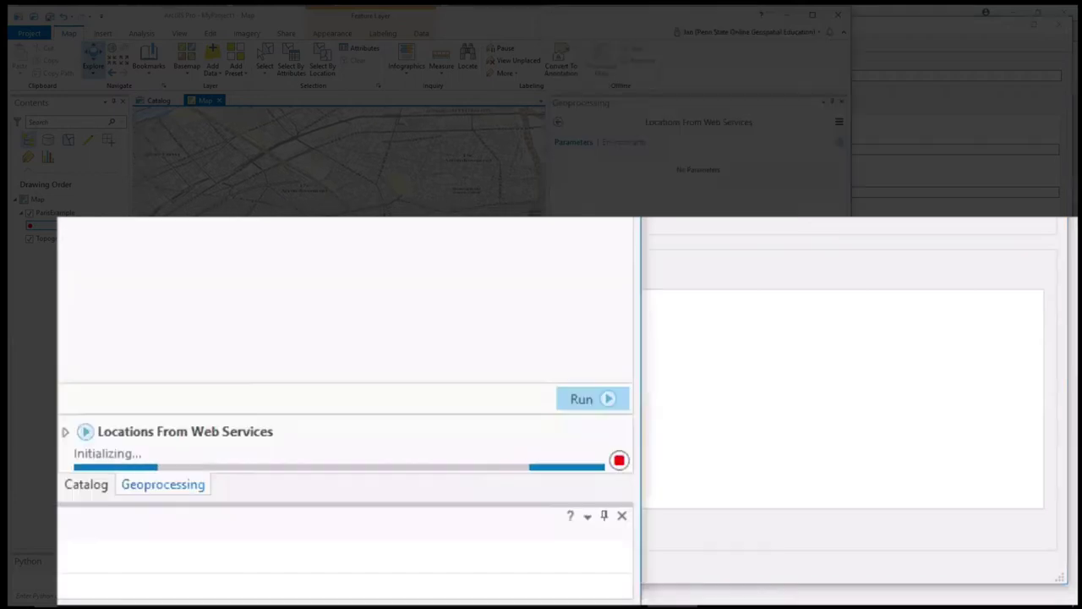
Step: Examine the Eiffel Tower point and its surroundings on the main project map
scroll(325, 349, "up", 1)
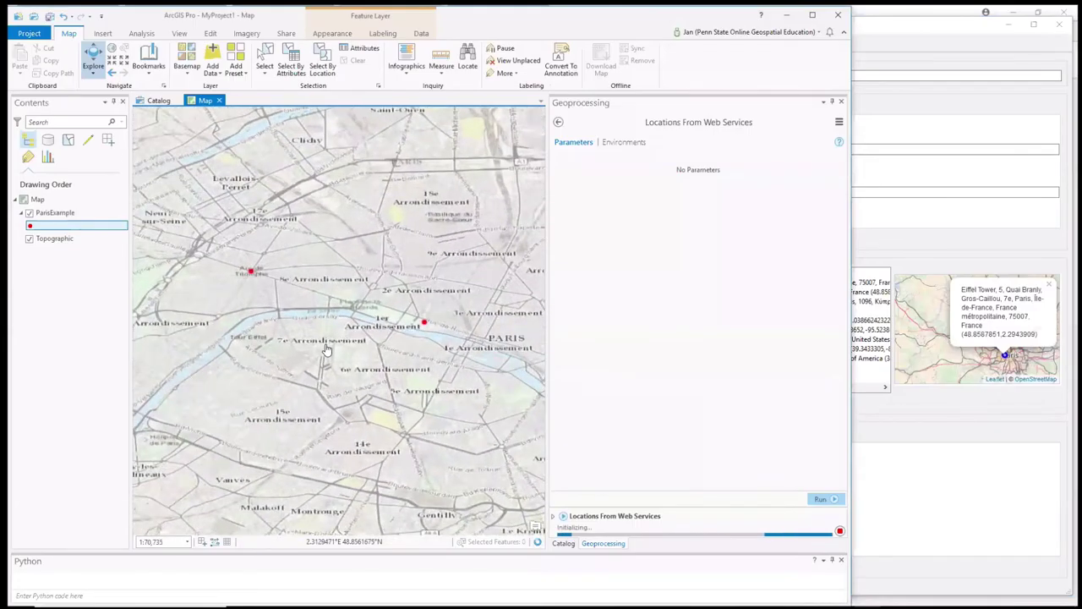
scroll(262, 355, "up", 1)
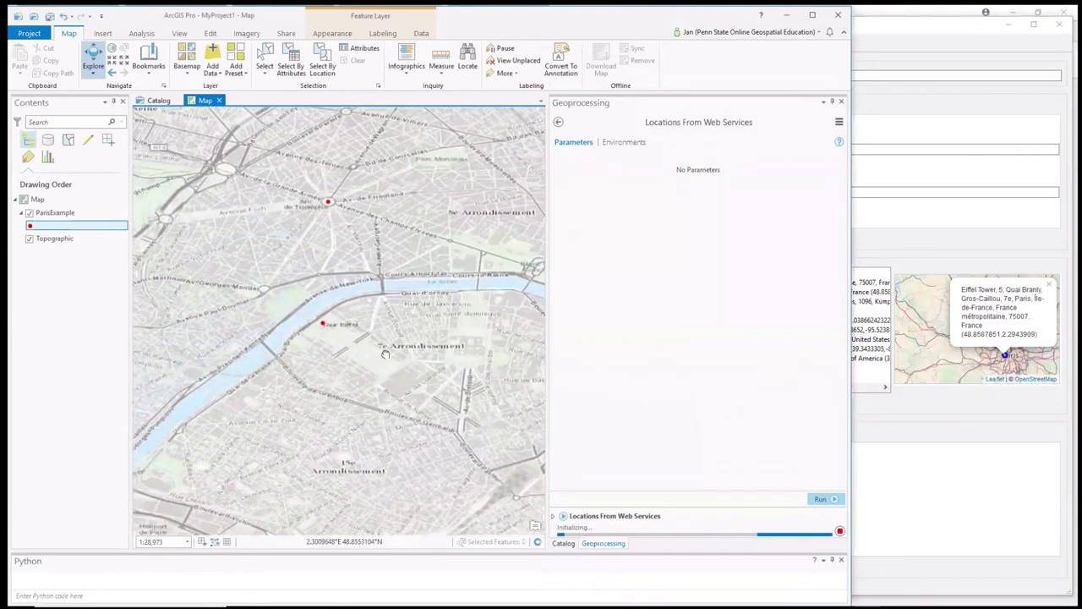
scroll(352, 346, "up", 2)
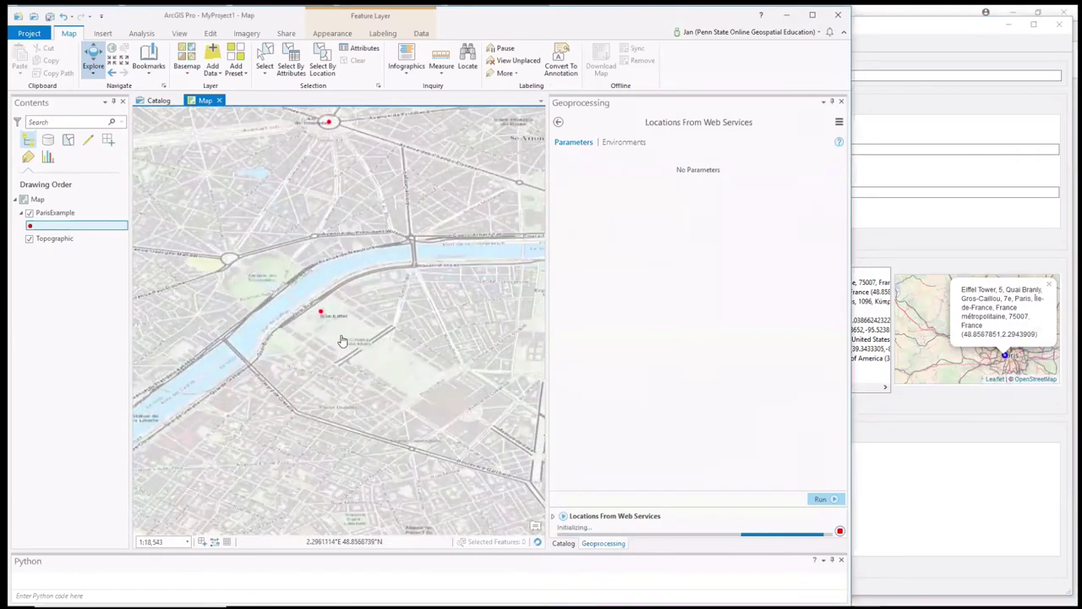
left_click_drag(340, 340, 326, 333)
left_click(879, 457)
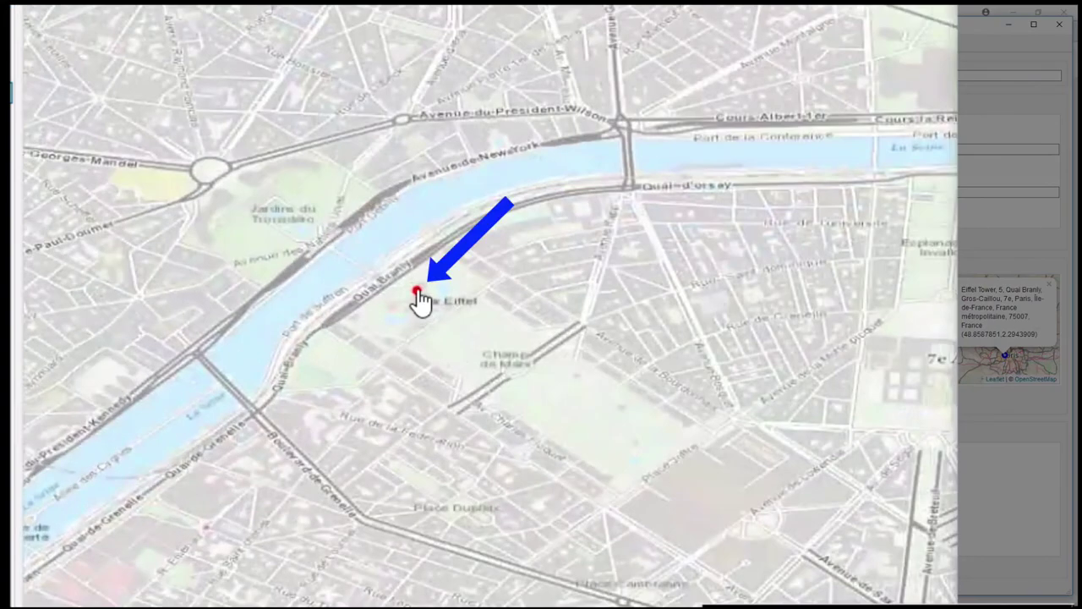
scroll(483, 326, "down", 1)
left_click_drag(589, 326, 442, 338)
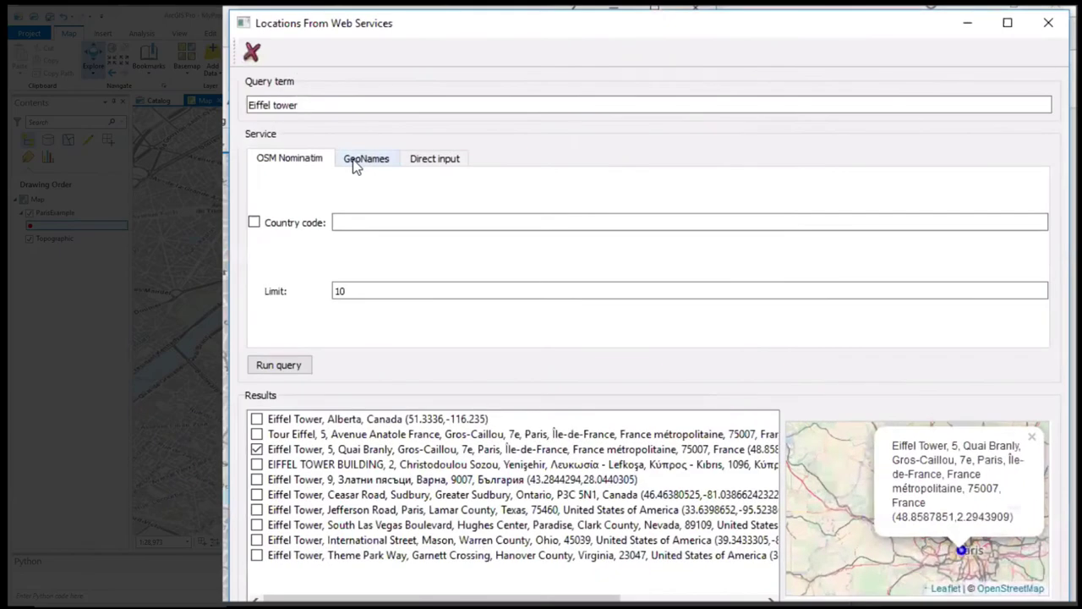
Step: Query a direct-input location named "My home" at latitude 48.861148 and longitude 2.333803
left_click(625, 115)
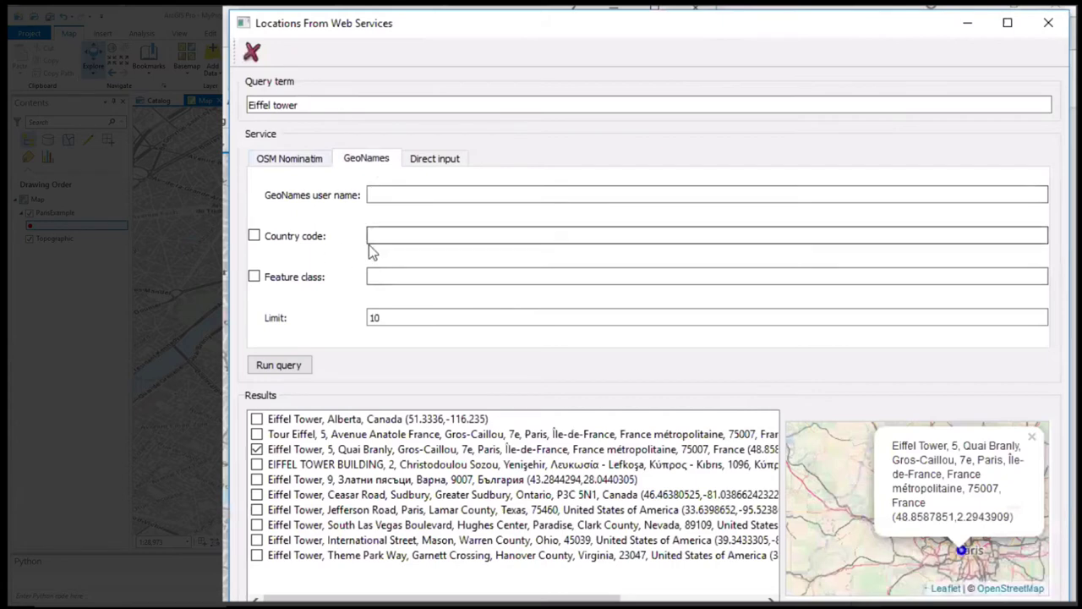
left_click(411, 167)
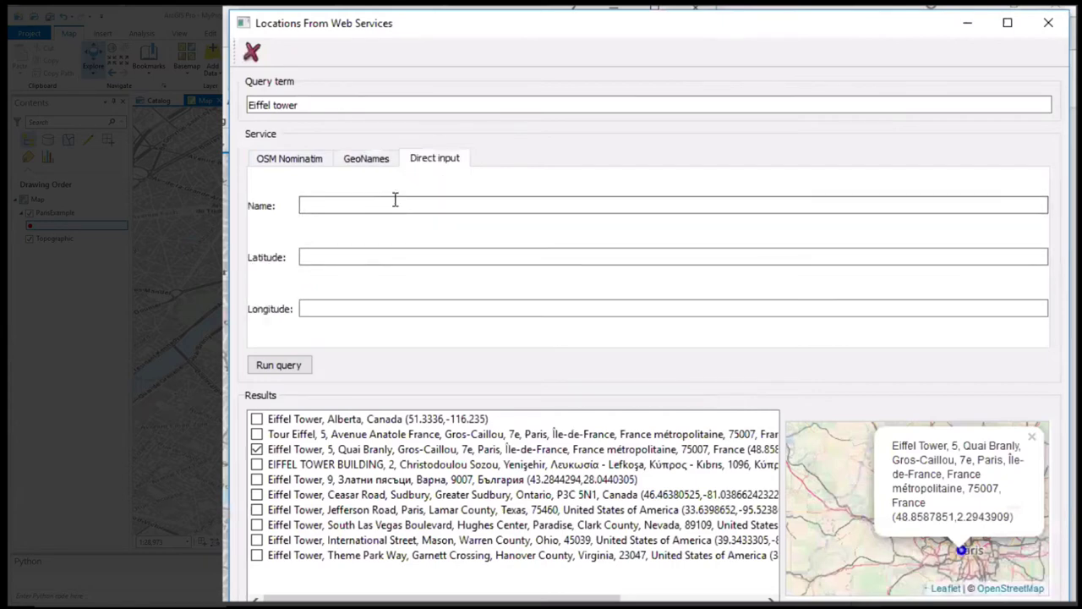
left_click(393, 204)
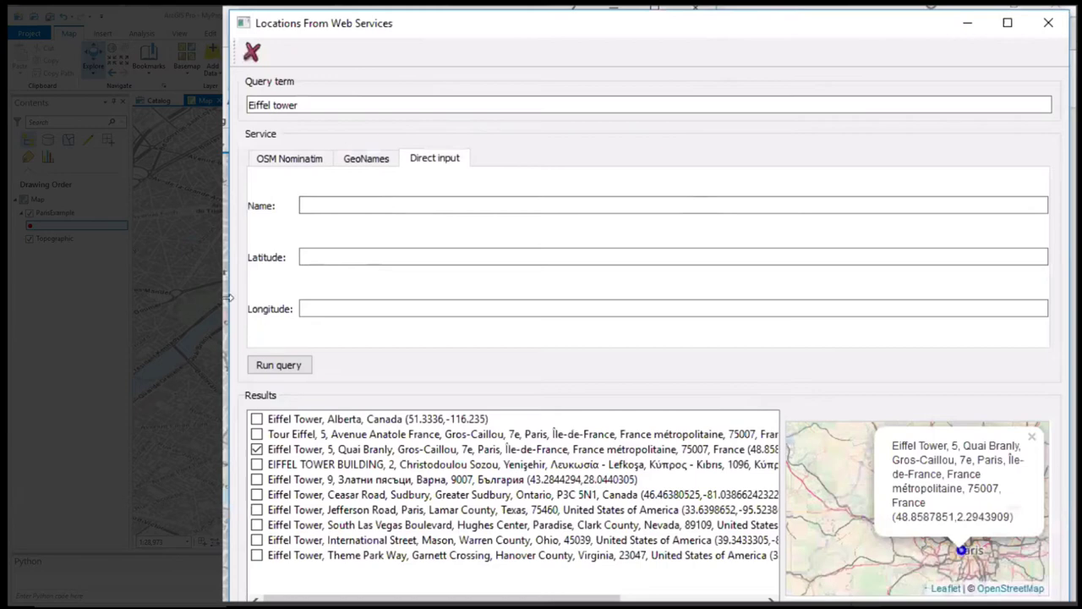
left_click(311, 211)
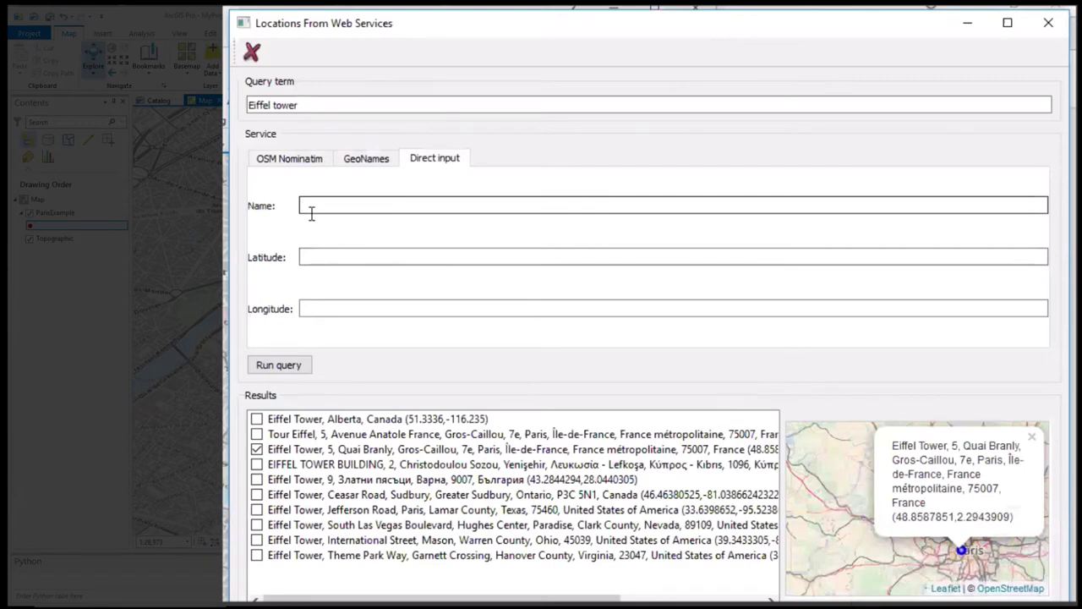
type("My ")
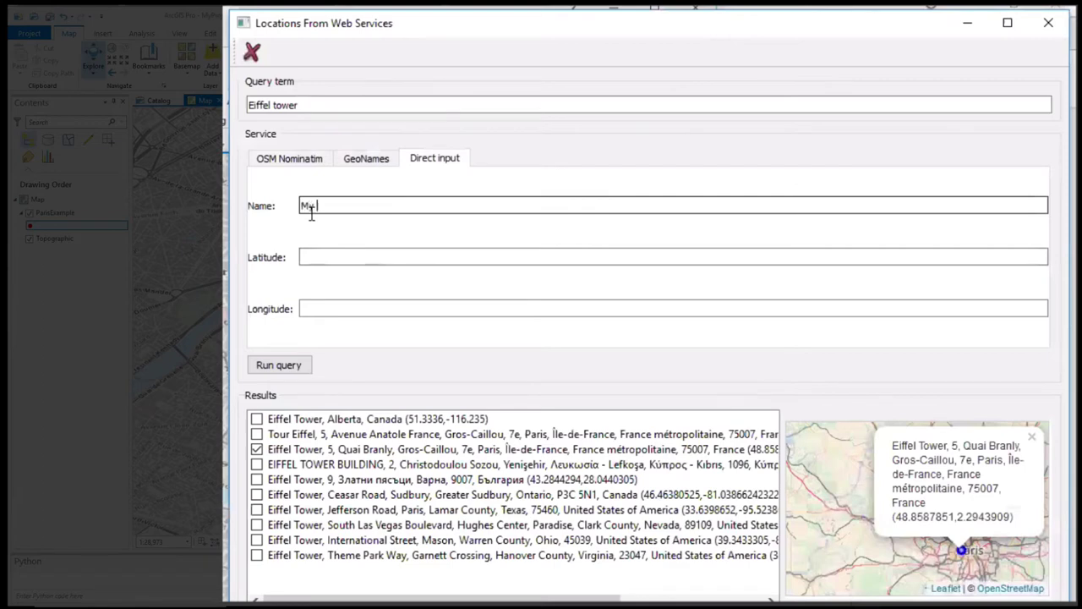
type("home")
left_click(329, 257)
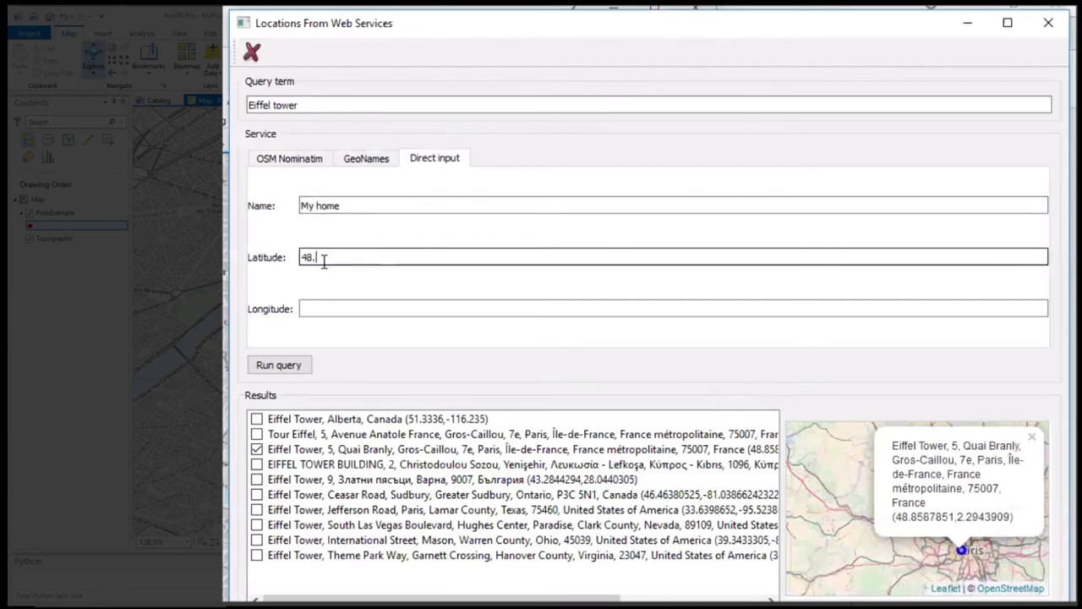
type("1148")
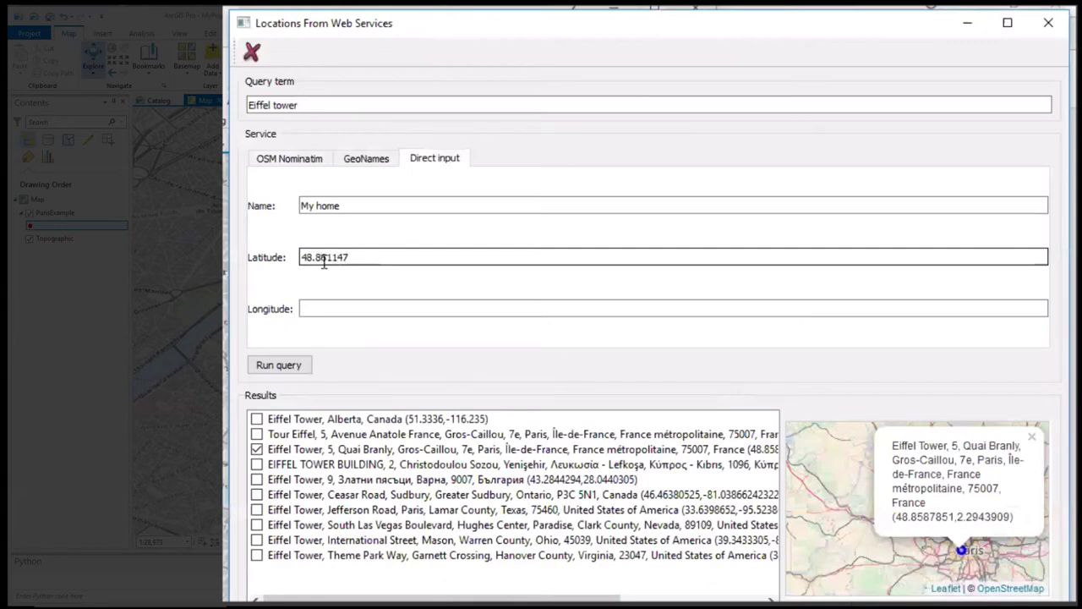
left_click(338, 309)
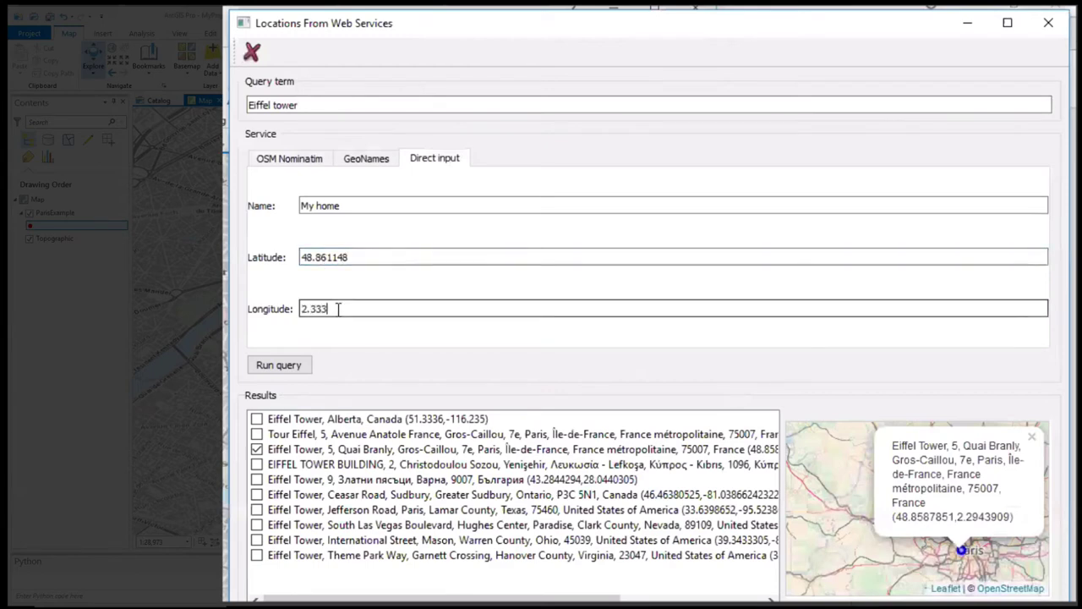
type("2.333803")
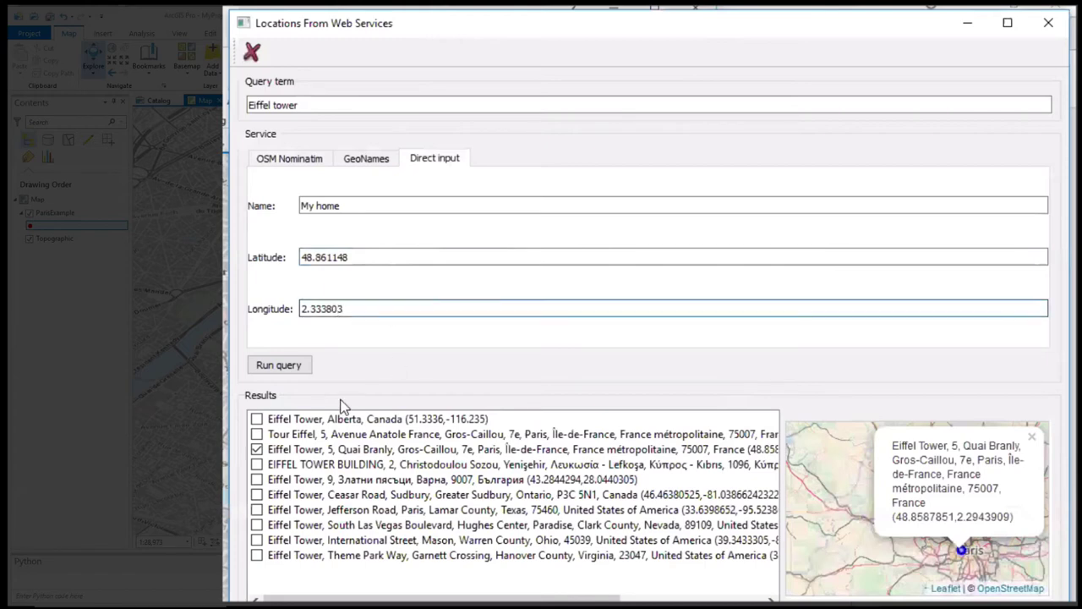
left_click(282, 369)
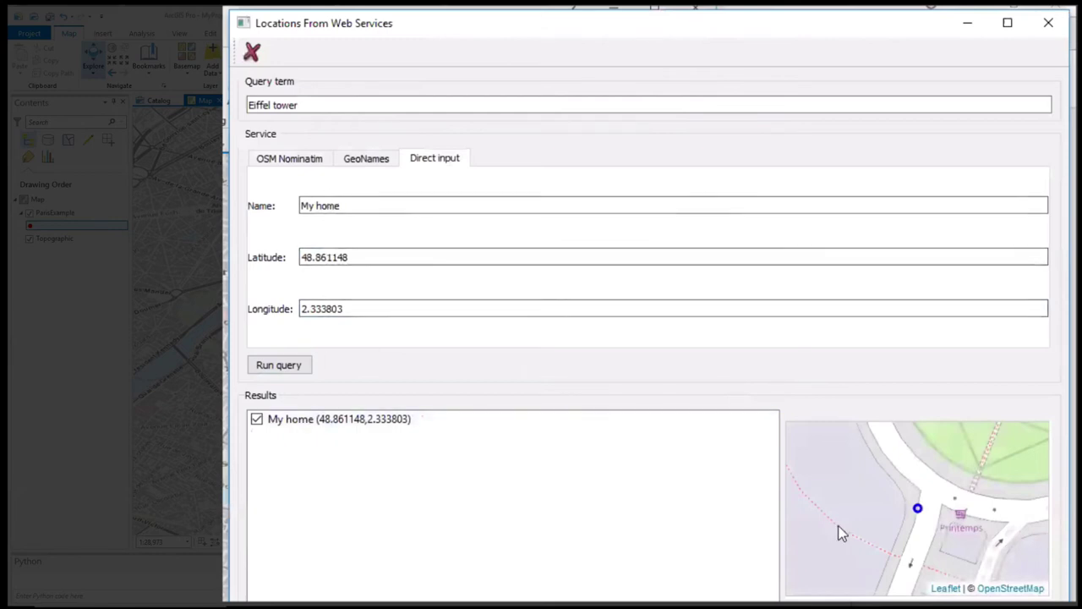
Step: Check the My home location on the preview map and add it to the ParisExample layer
scroll(844, 514, "down", 1)
scroll(842, 513, "down", 1)
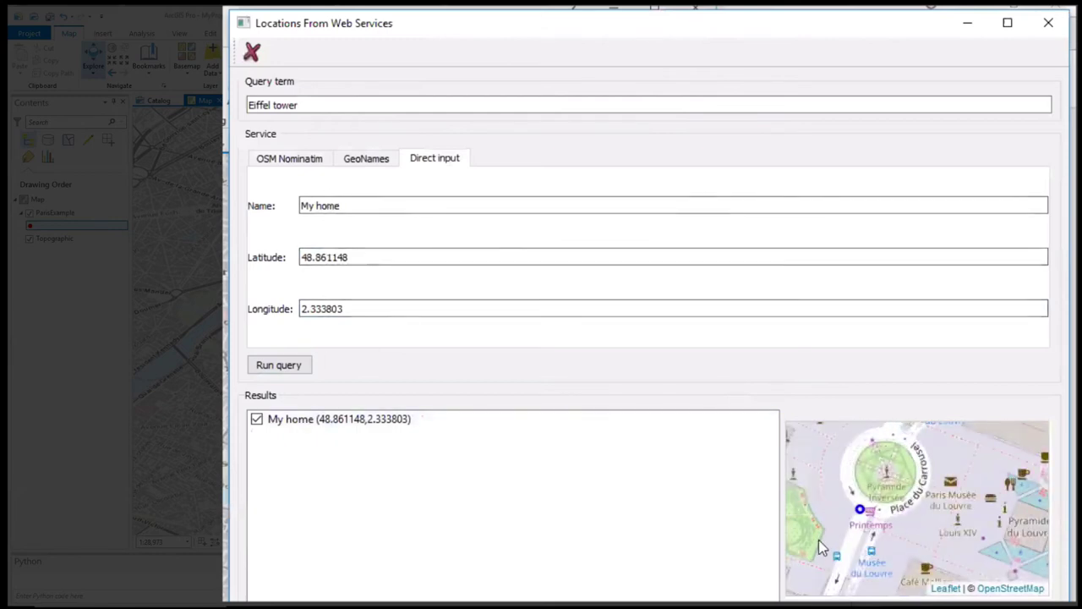
left_click_drag(819, 540, 841, 554)
scroll(833, 513, "down", 1)
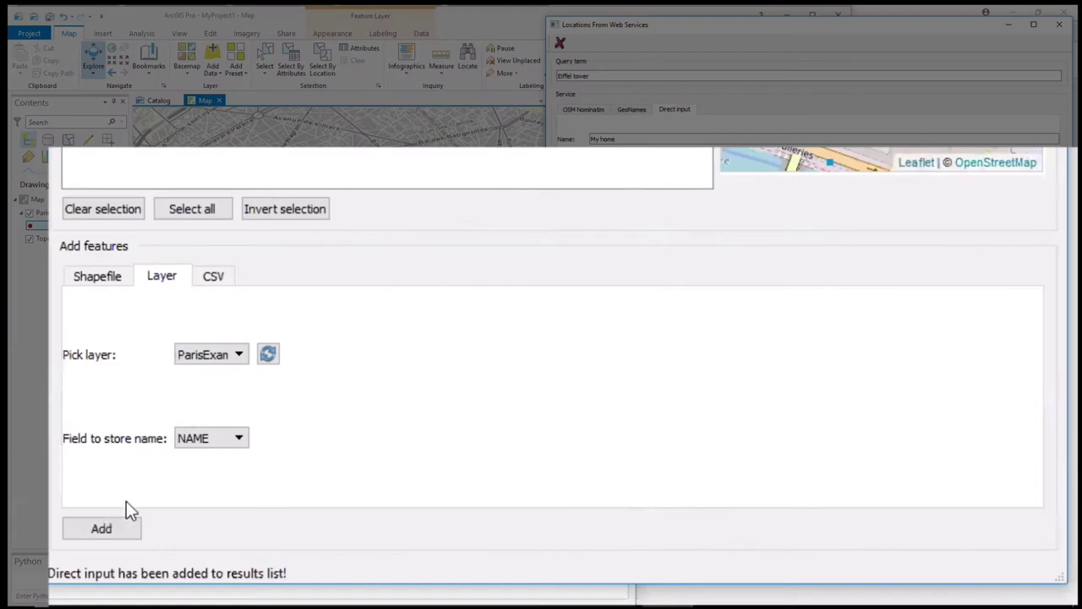
left_click(98, 532)
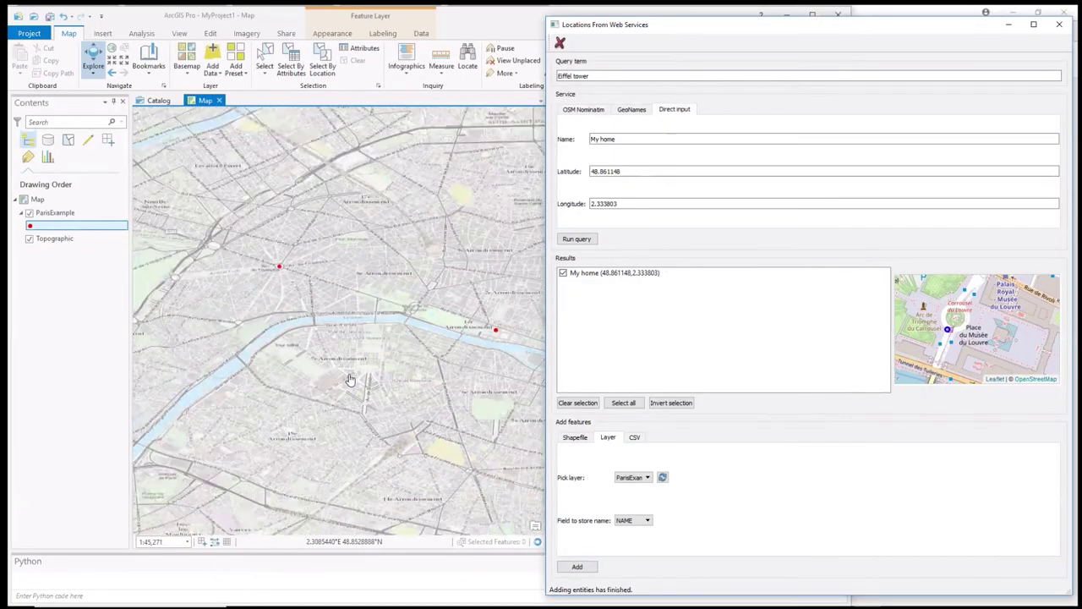
Step: Examine the My home point near the Louvre on the main project map
scroll(355, 380, "down", 2)
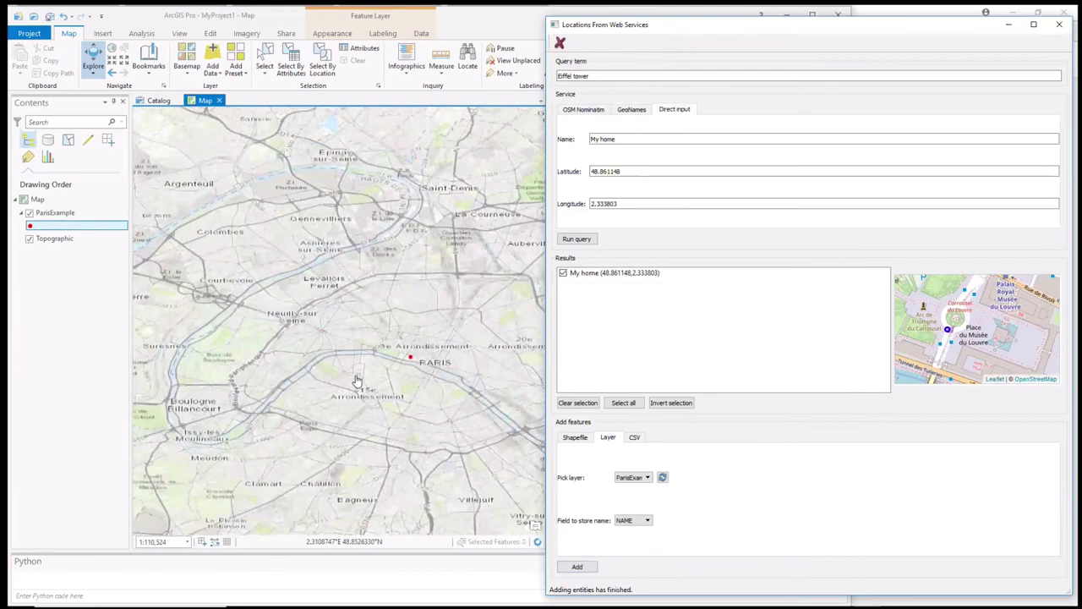
scroll(356, 381, "up", 2)
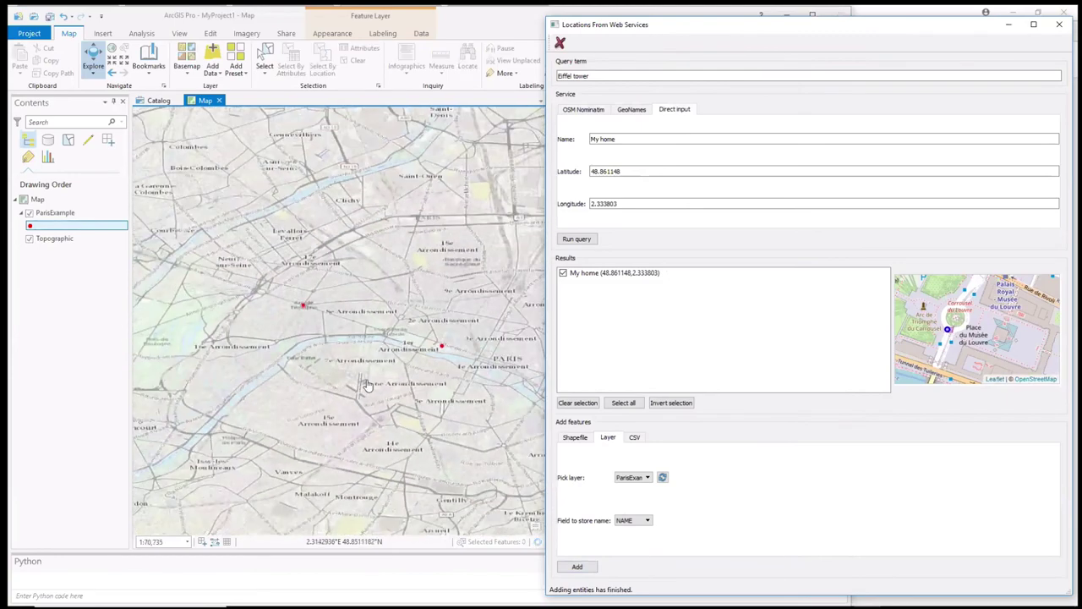
left_click(367, 385)
scroll(372, 364, "down", 2)
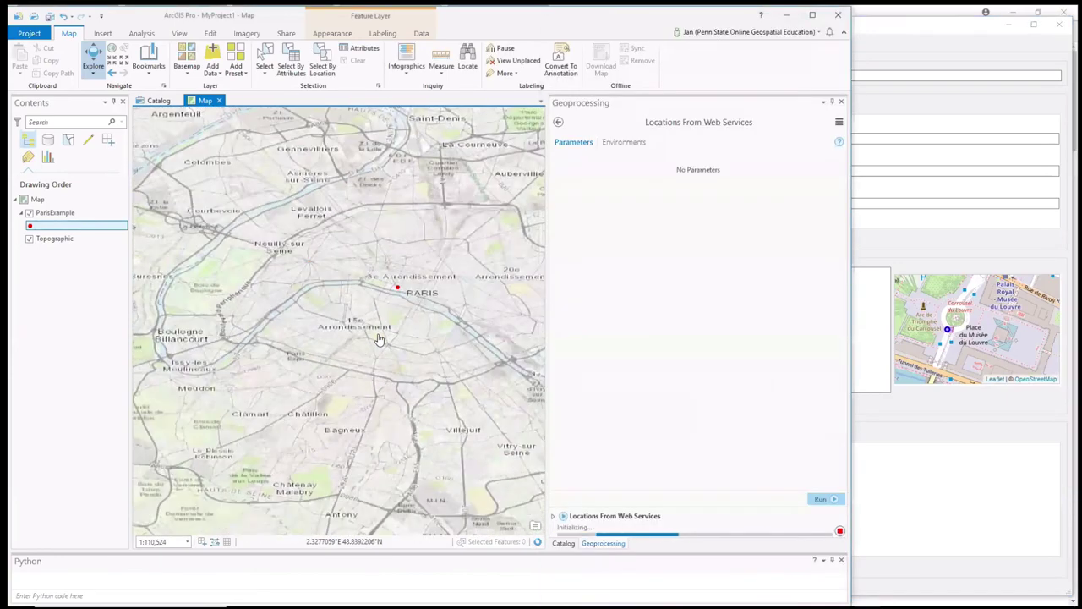
scroll(379, 338, "down", 2)
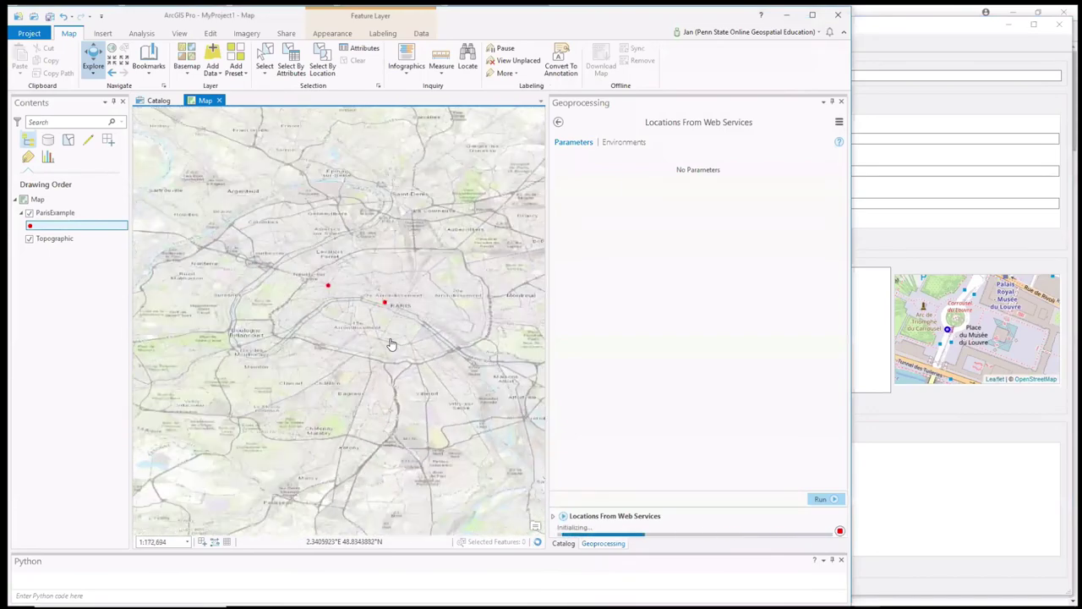
scroll(391, 344, "up", 2)
scroll(377, 291, "up", 2)
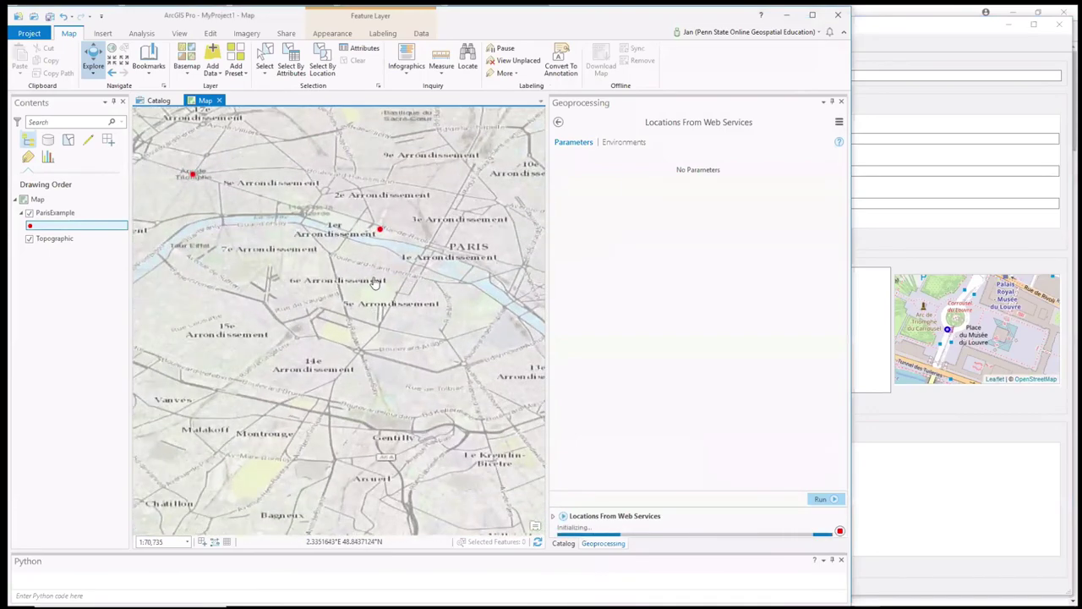
scroll(376, 284, "up", 3)
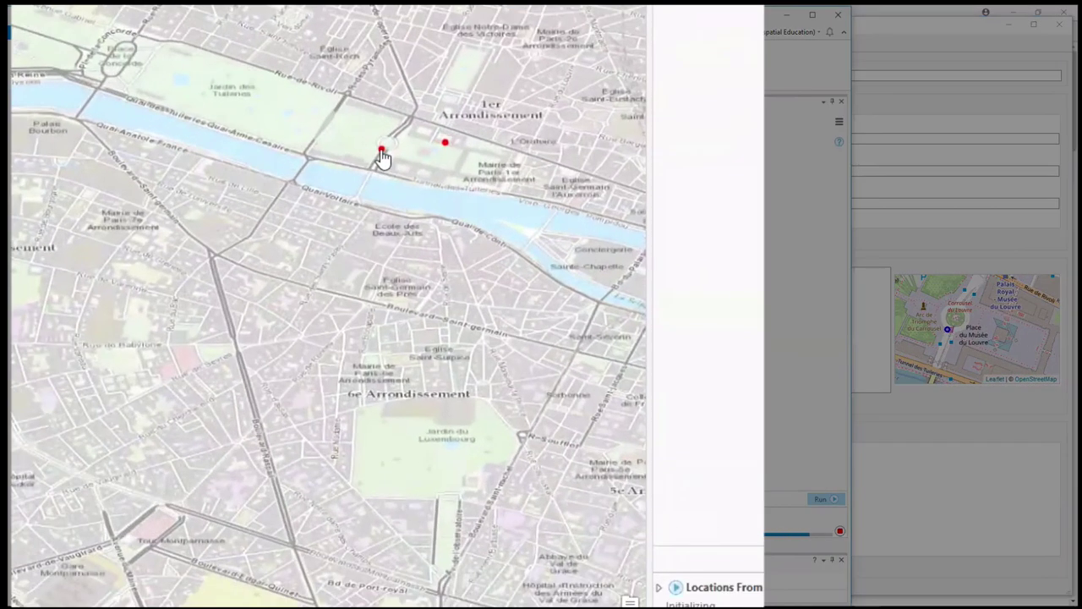
Step: Display the attributes of the My home point in the ParisExample layer on the project map
left_click(382, 251)
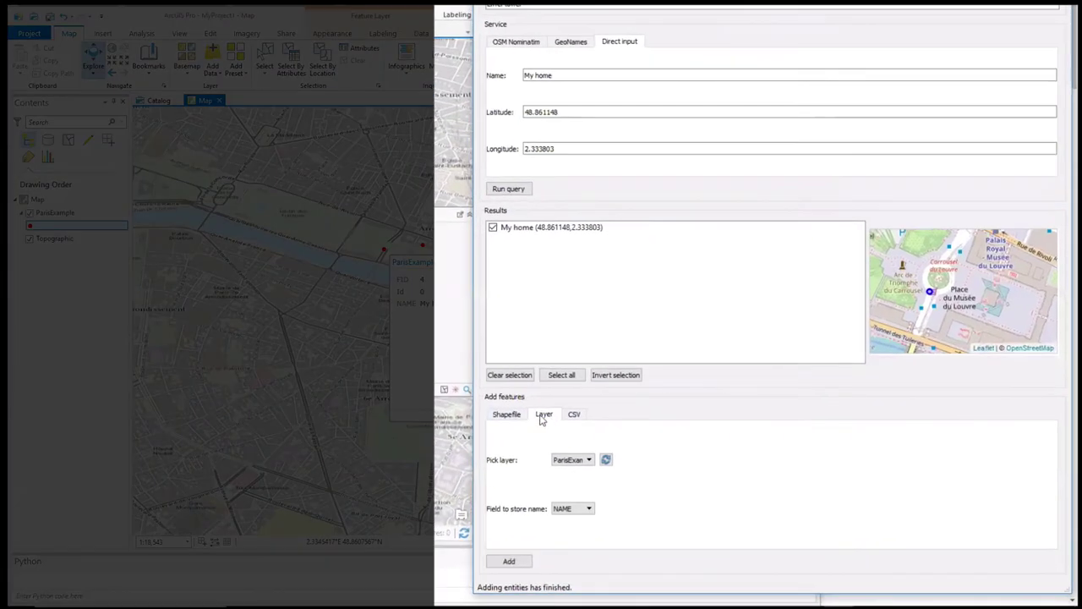
Step: Examine the shapefile output options and the settings for creating a new shapefile, without creating one
left_click(583, 437)
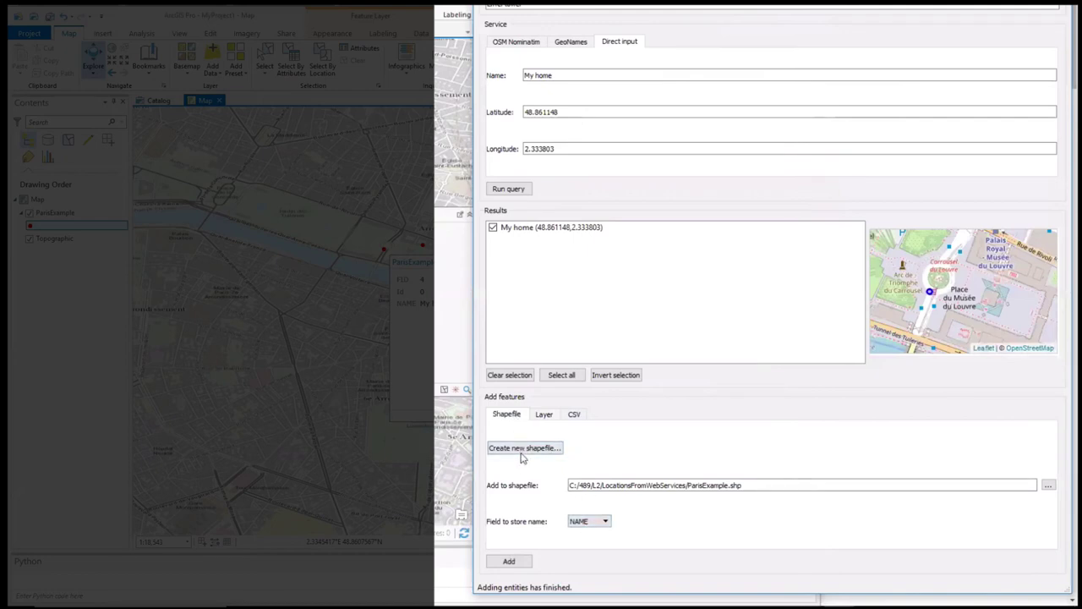
left_click(521, 452)
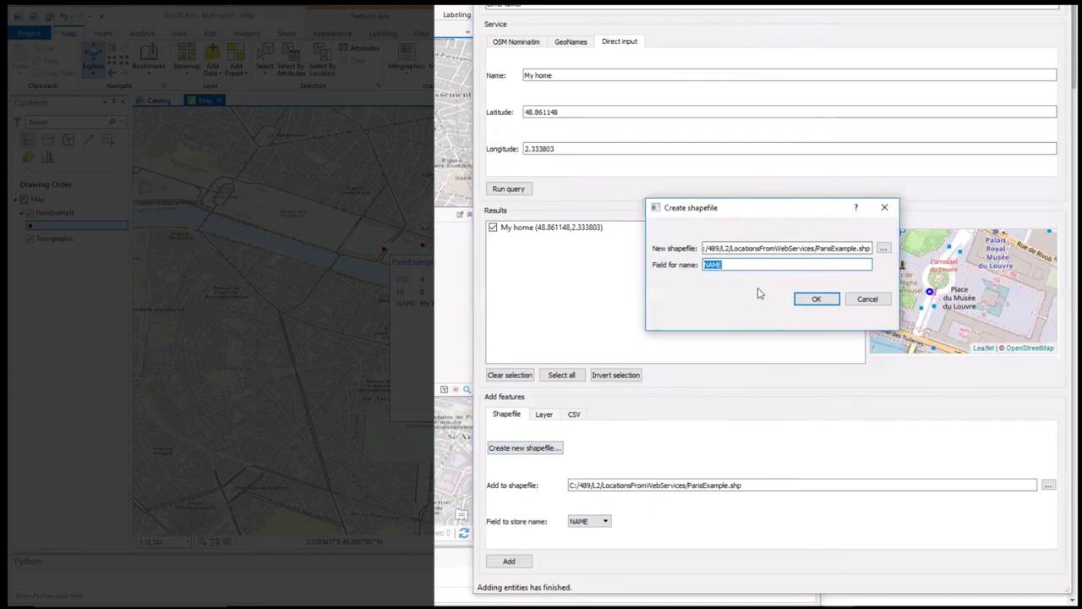
left_click(868, 301)
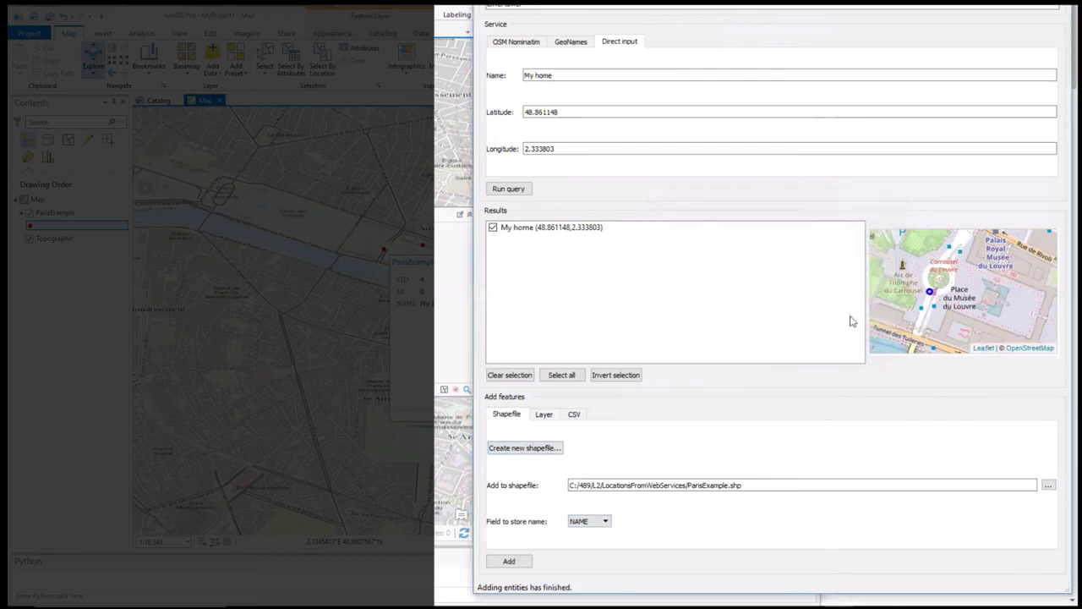
Step: Switch the output for the My home location to CSV and browse for the file to add it to
left_click(574, 414)
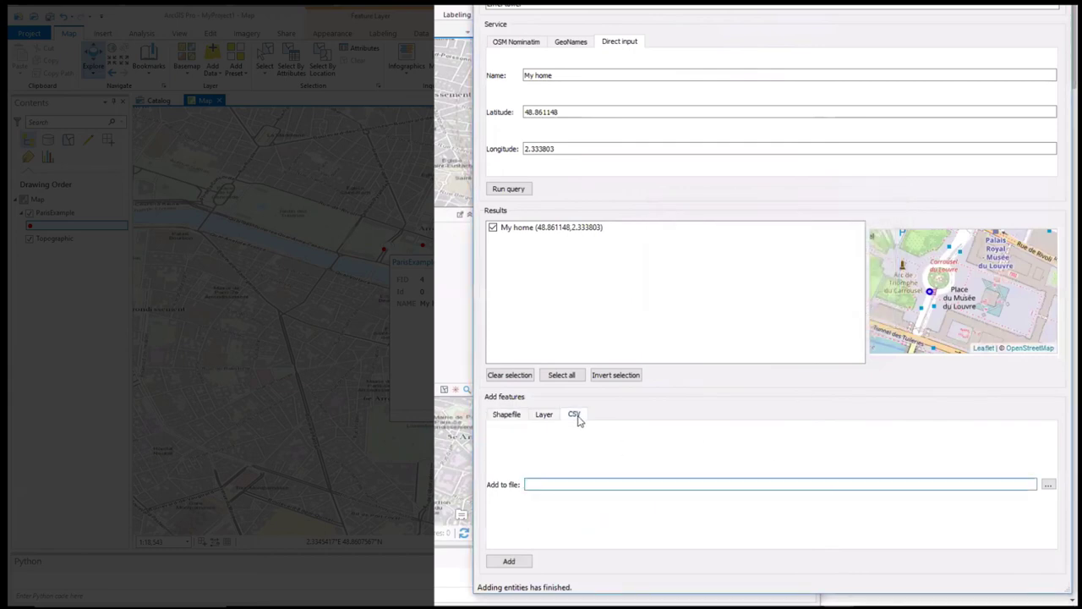
left_click(540, 485)
left_click(1048, 486)
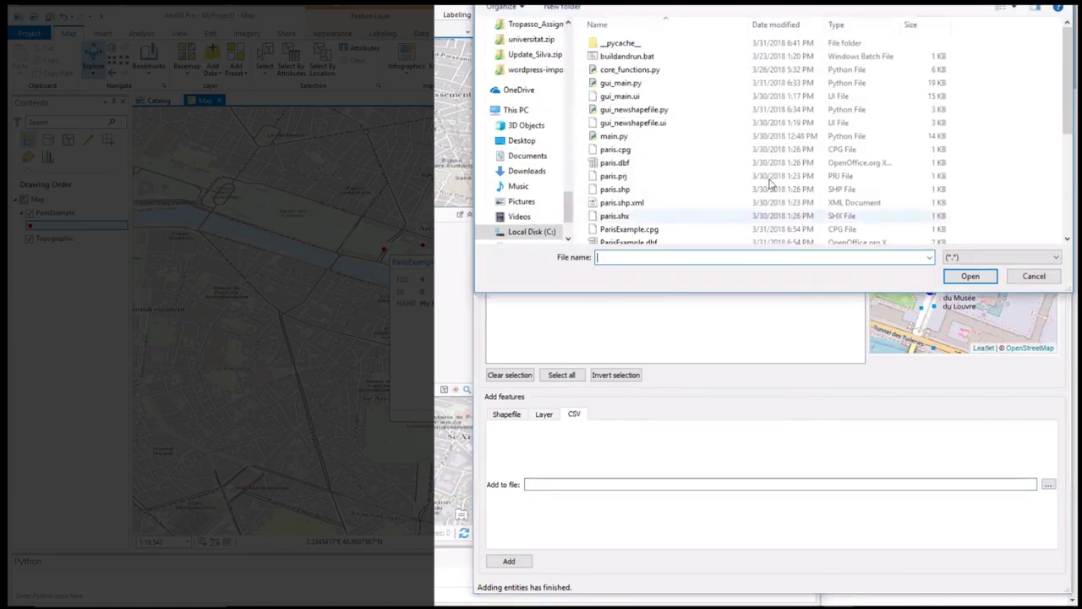